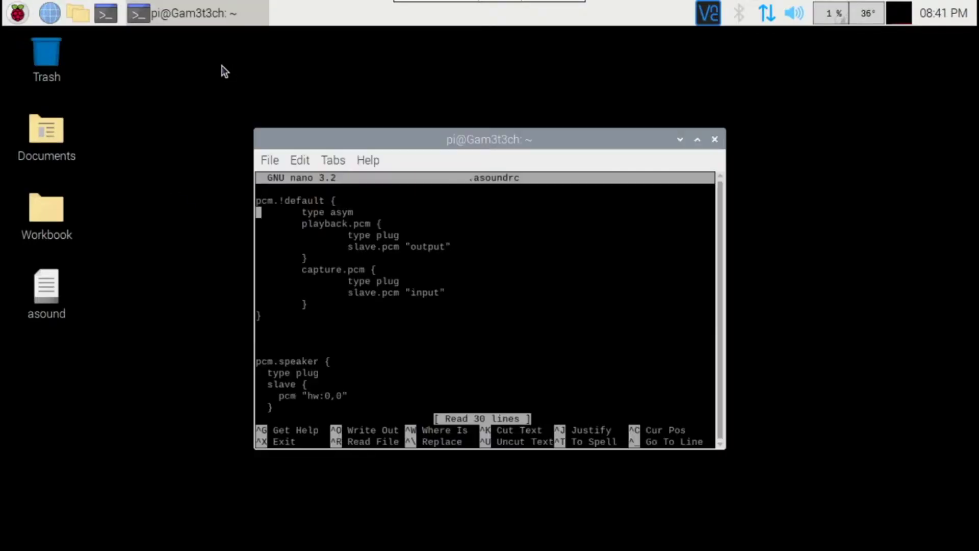
# Finish editing the speaker pcm device value in .asoundrc and save the file
pyautogui.press('Down')
pyautogui.press('Down')
pyautogui.press('Down')
pyautogui.press('Down')
pyautogui.press('Down')
pyautogui.press('Down')
pyautogui.press('Down')
pyautogui.press('Down')
pyautogui.press('Down')
pyautogui.press('Down')
pyautogui.press('Down')
pyautogui.press('Down')
pyautogui.press('Down')
pyautogui.press('Down')
pyautogui.press('Down')
pyautogui.press('End')
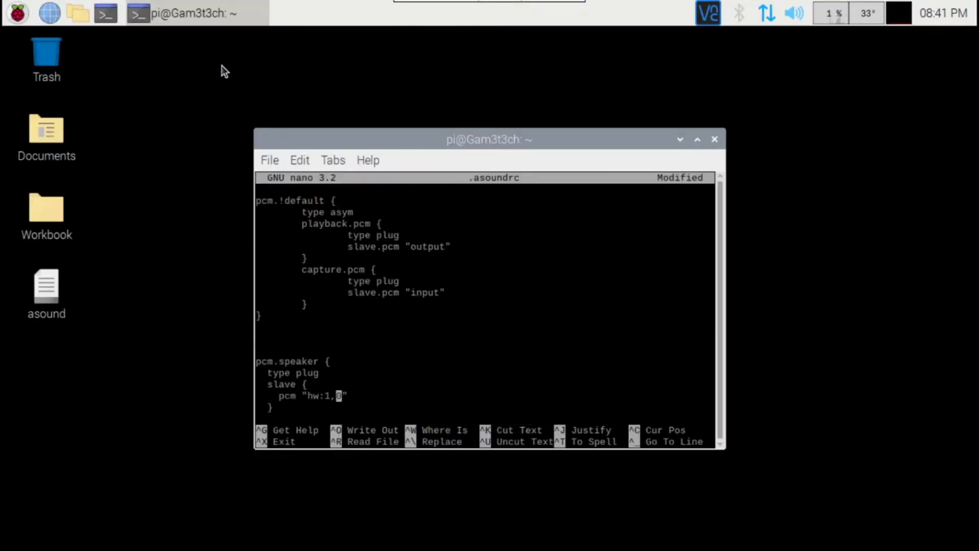
pyautogui.hotkey('ctrl', 'x')
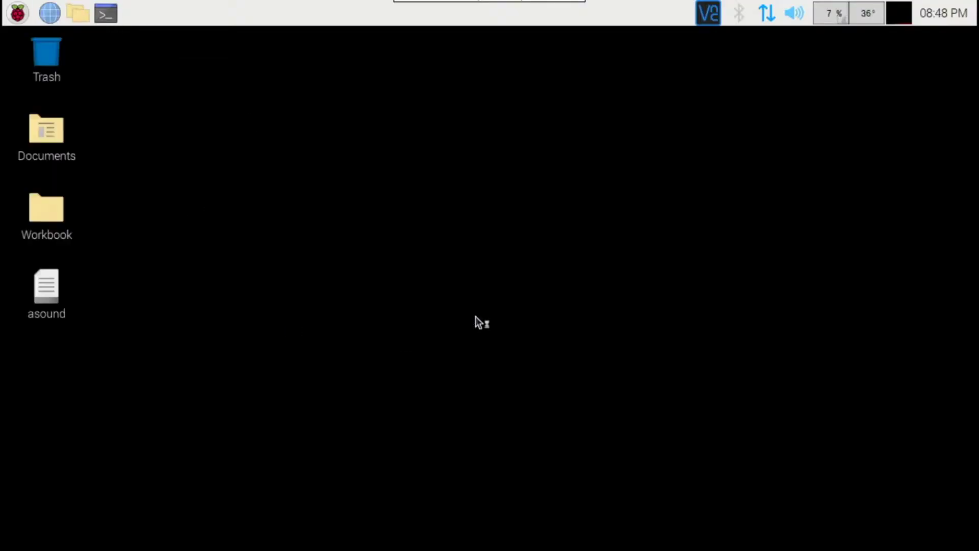
# In a new terminal, cd to /boot and open config.txt with sudo nano
pyautogui.hotkey('ctrl', 'alt', 't')
pyautogui.press('Up')
pyautogui.press('Up')
pyautogui.press('Up')
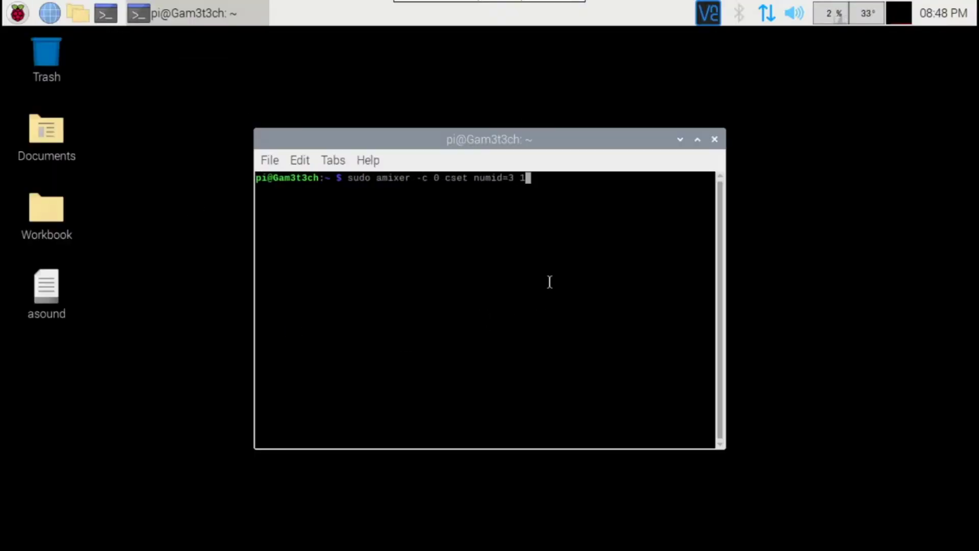
pyautogui.press('Up')
pyautogui.press('Up')
pyautogui.press('Up')
pyautogui.press('Return')
pyautogui.hotkey('ctrl', 'x')
pyautogui.write('cd ')
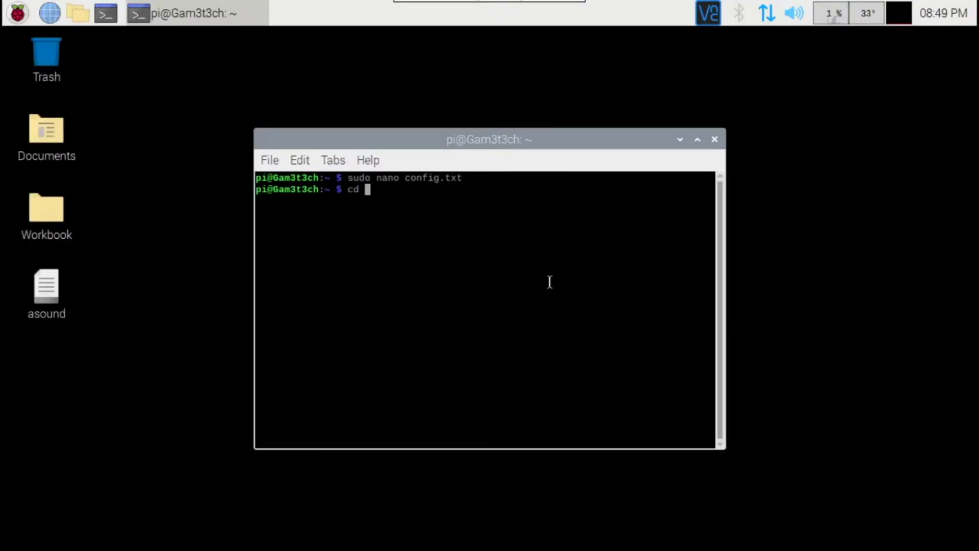
pyautogui.write('/boot')
pyautogui.press('Return')
pyautogui.write('sudo nano config.txt')
pyautogui.press('Return')
# Uncomment the hdmi_drive=2 line in config.txt and start saving the change
pyautogui.press('pagedown')
pyautogui.press('pagedown')
pyautogui.press('pagedown')
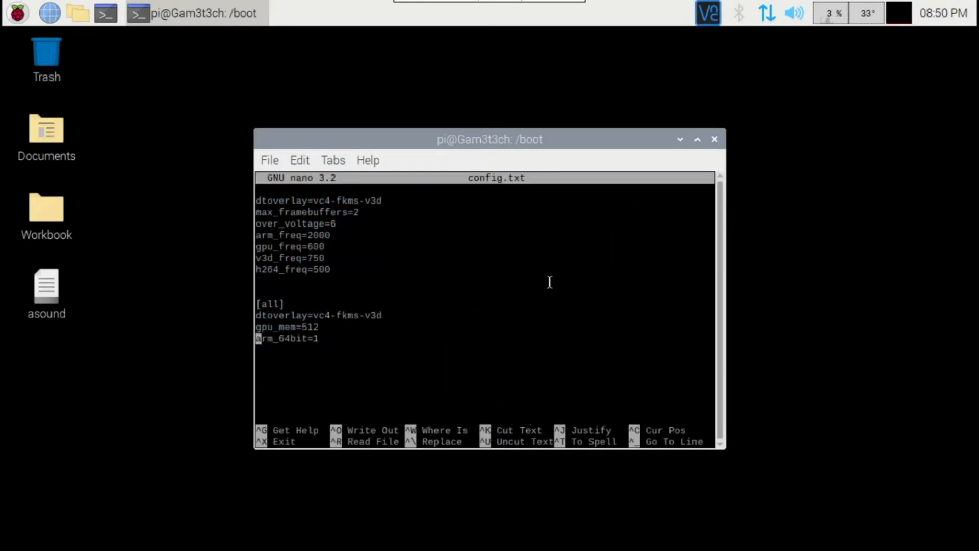
pyautogui.press('Up')
pyautogui.press('Up')
pyautogui.press('Up')
pyautogui.press('Up')
pyautogui.press('Up')
pyautogui.press('Up')
pyautogui.press('Up')
pyautogui.press('Up')
pyautogui.press('Up')
pyautogui.press('Up')
pyautogui.press('Up')
pyautogui.press('Up')
pyautogui.press('Up')
pyautogui.press('Up')
pyautogui.press('Up')
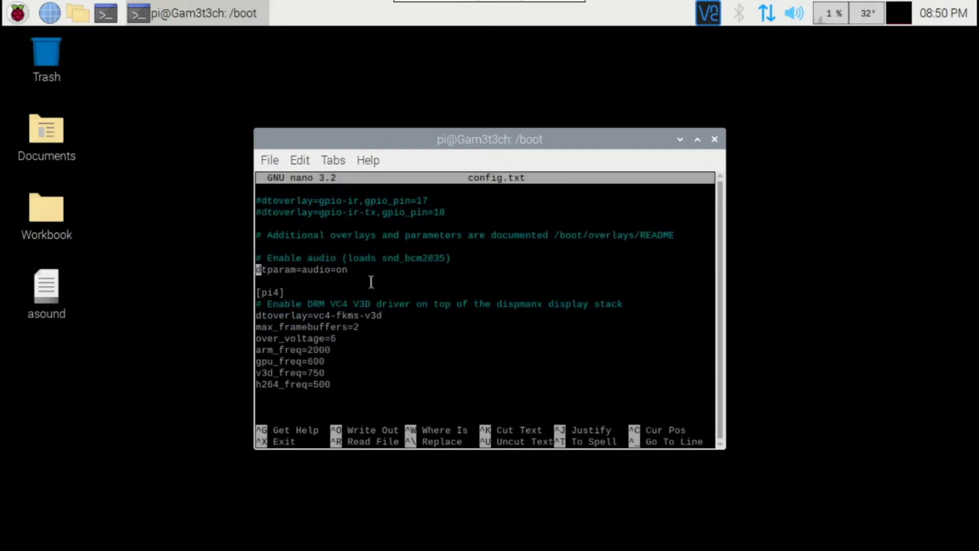
pyautogui.press('pageup')
pyautogui.press('pageup')
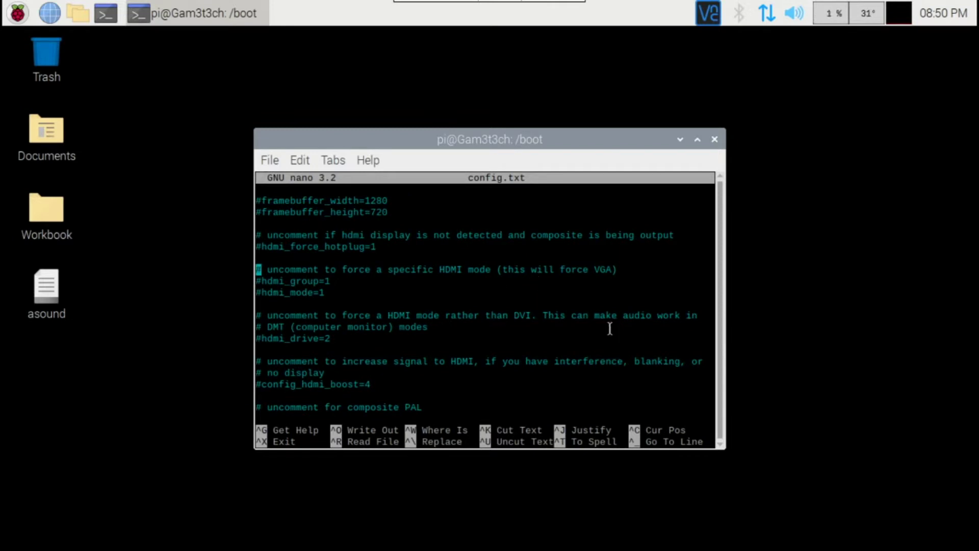
pyautogui.press('Delete')
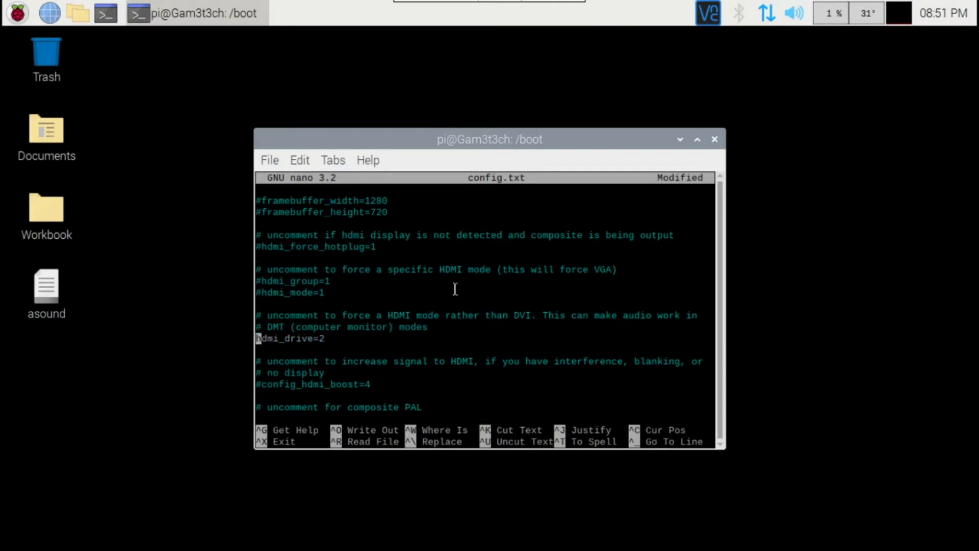
pyautogui.hotkey('ctrl', 'x')
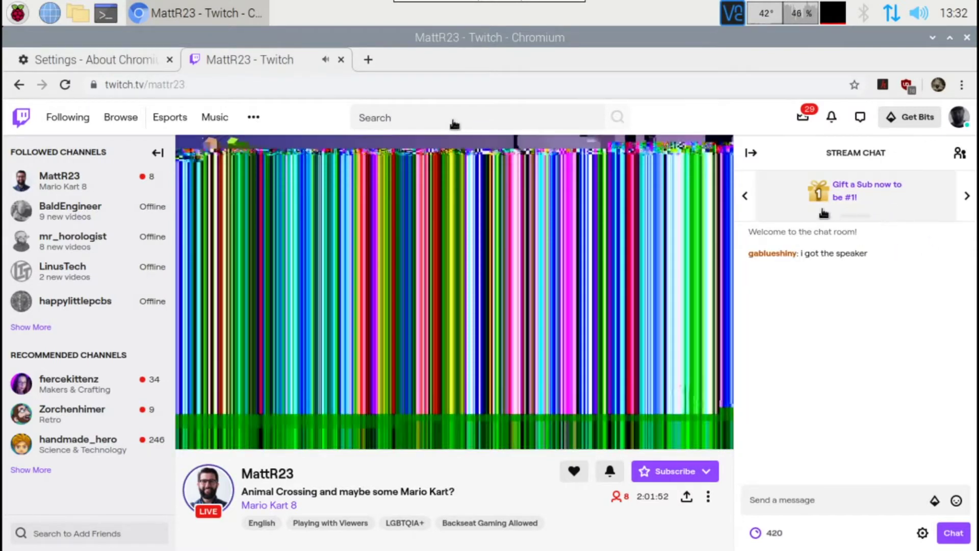
pyautogui.moveTo(427, 300)
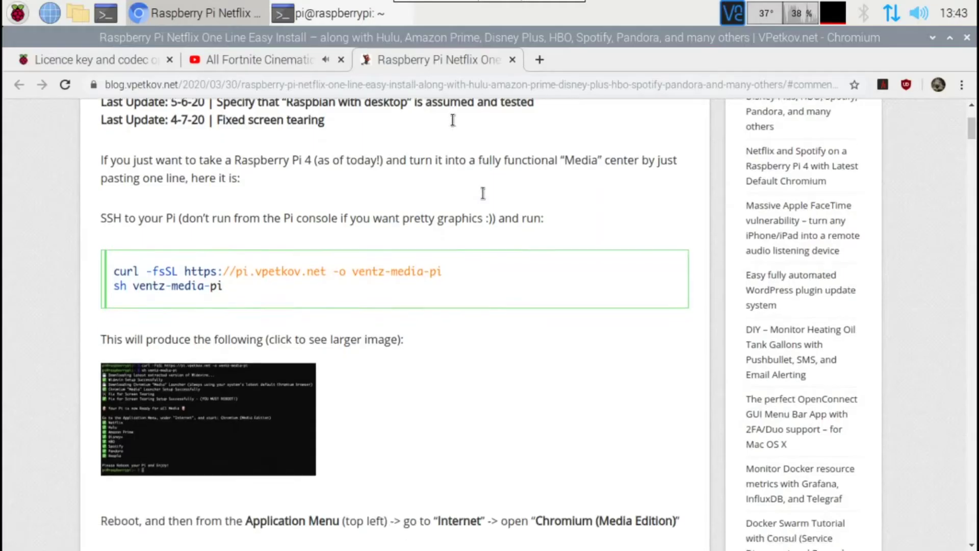
# Scroll to the code box and select the curl and sh ventz-media-pi command lines
pyautogui.scroll(-1, 453, 123)
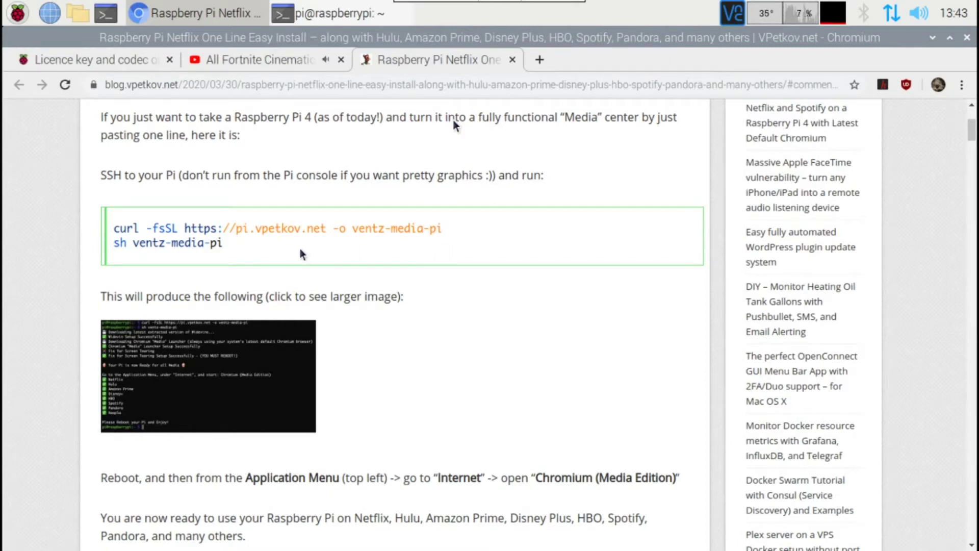
pyautogui.scroll(-3, 301, 251)
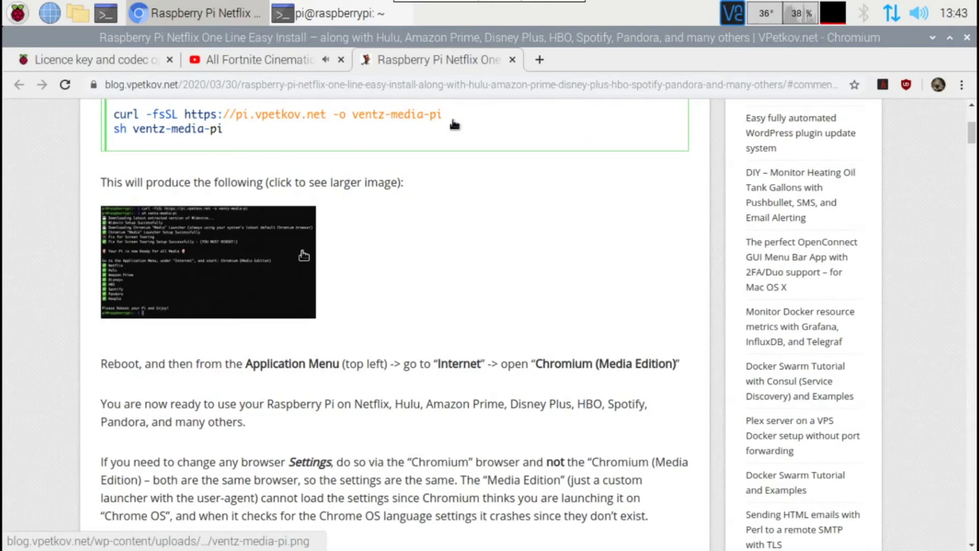
pyautogui.scroll(1, 304, 255)
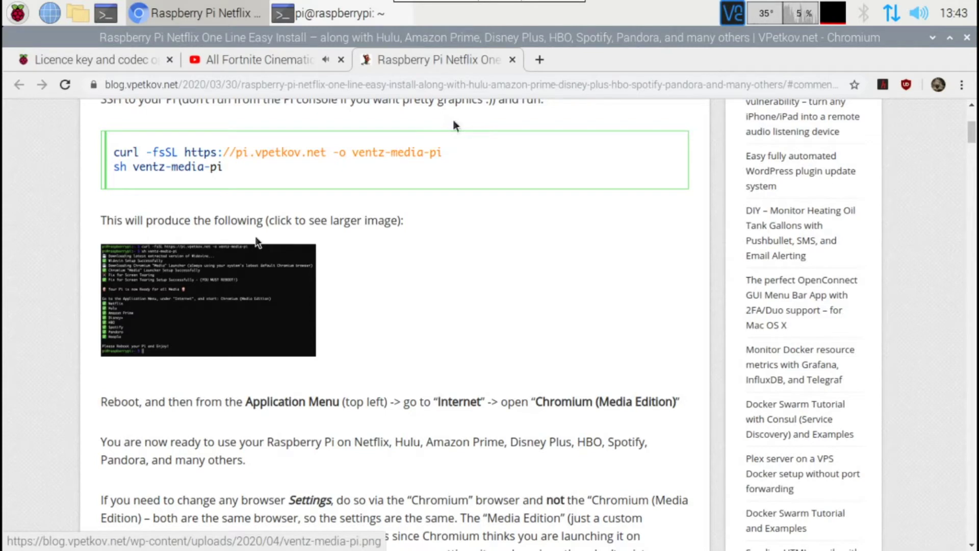
pyautogui.moveTo(223, 169); pyautogui.dragTo(127, 151)
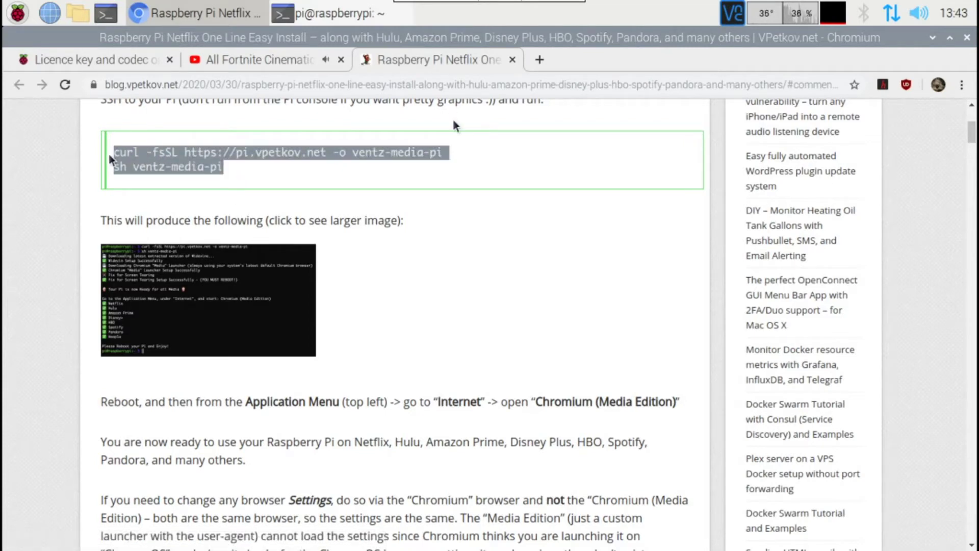
# Paste and run the curl and sh ventz-media-pi commands, then open the Raspberry menu's Internet section
pyautogui.click(139, 143)
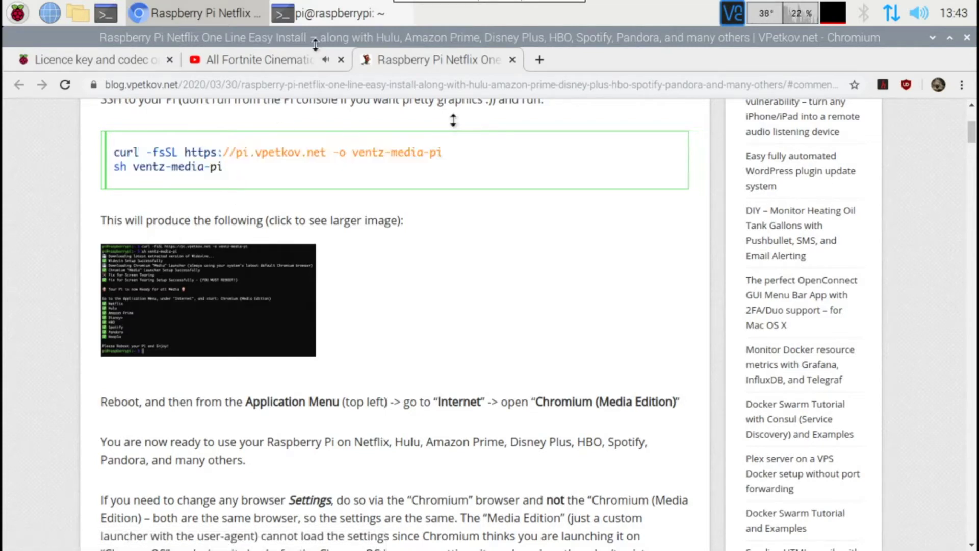
pyautogui.click(342, 12)
pyautogui.rightClick(632, 360)
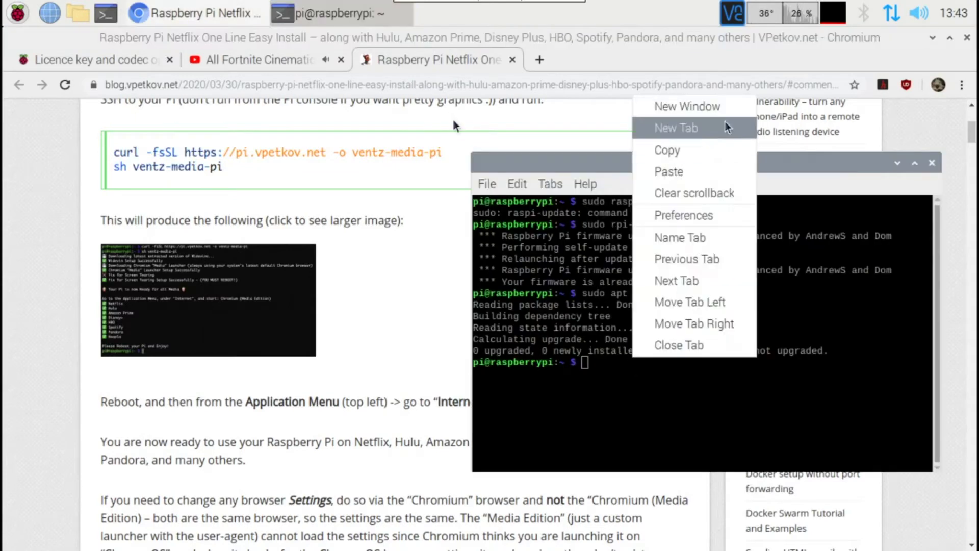
pyautogui.click(714, 171)
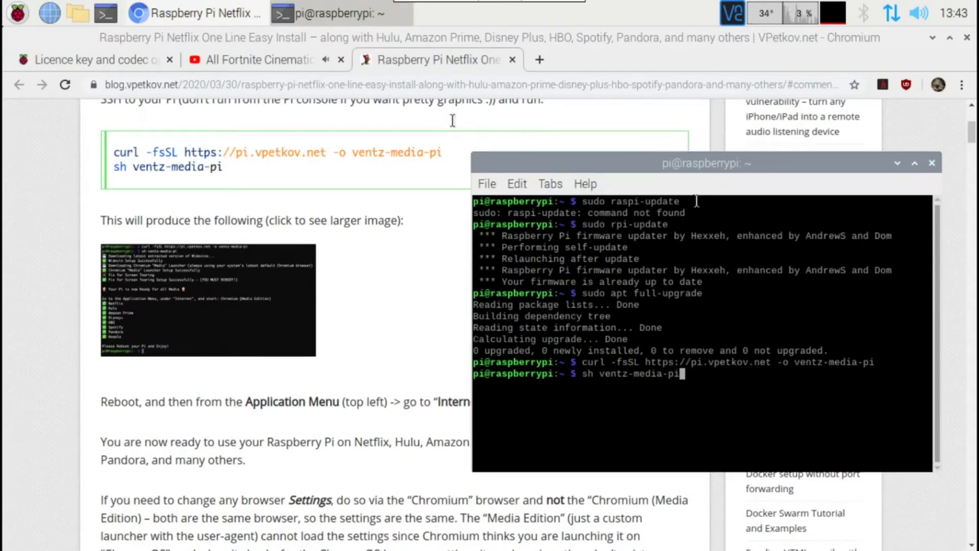
pyautogui.press('Return')
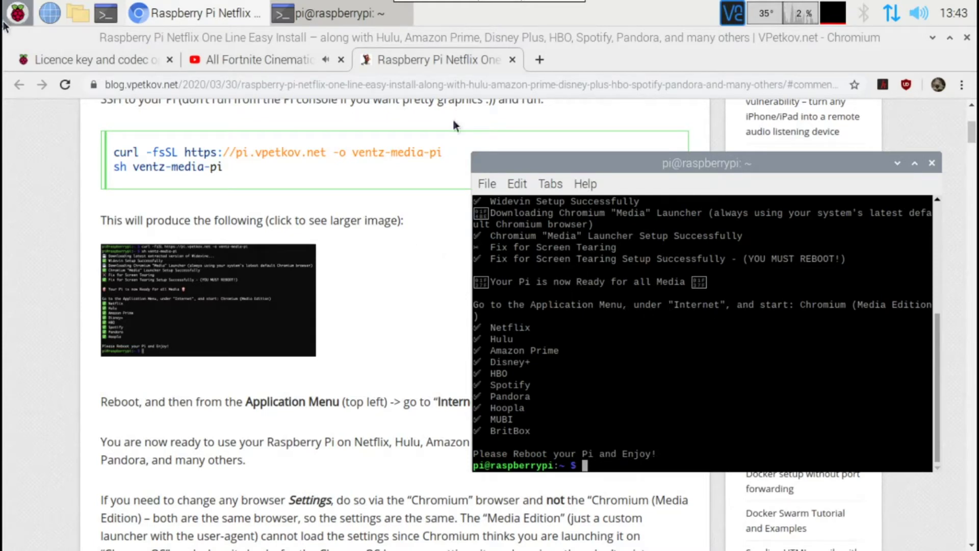
pyautogui.click(17, 13)
pyautogui.moveTo(36, 90)
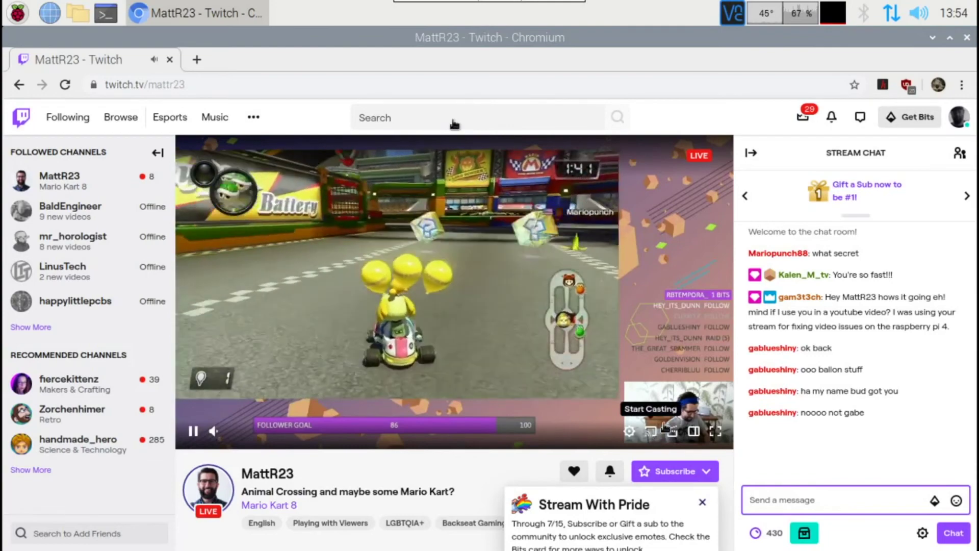
# Switch the MattR23 Mario Kart Twitch stream player to full screen
pyautogui.click(715, 433)
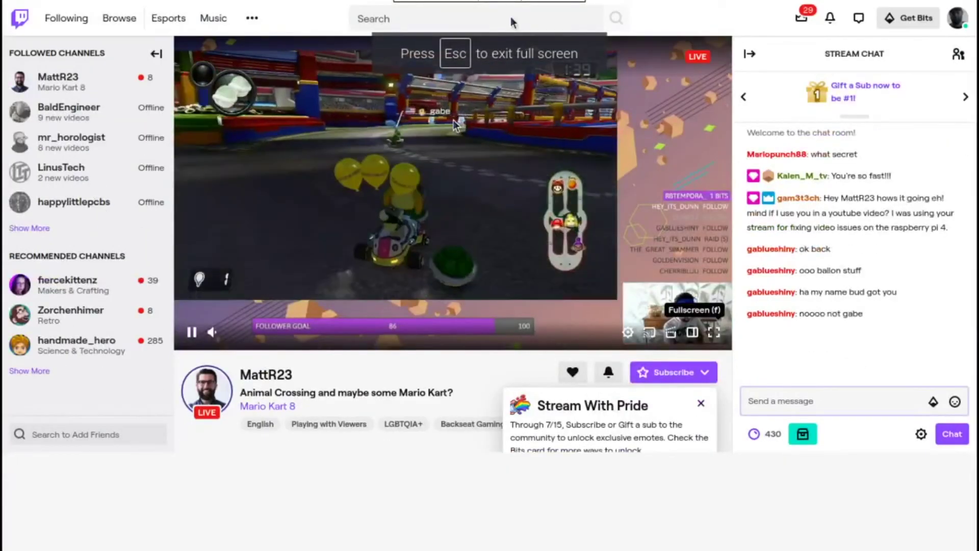